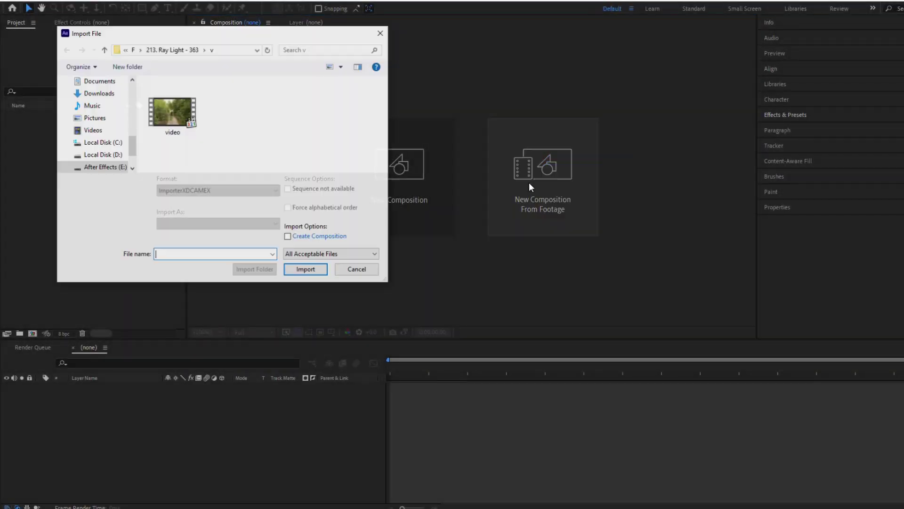
- Import the forest-path clip as a composition and add Adjustment Layer 1 above it
left_click(177, 112)
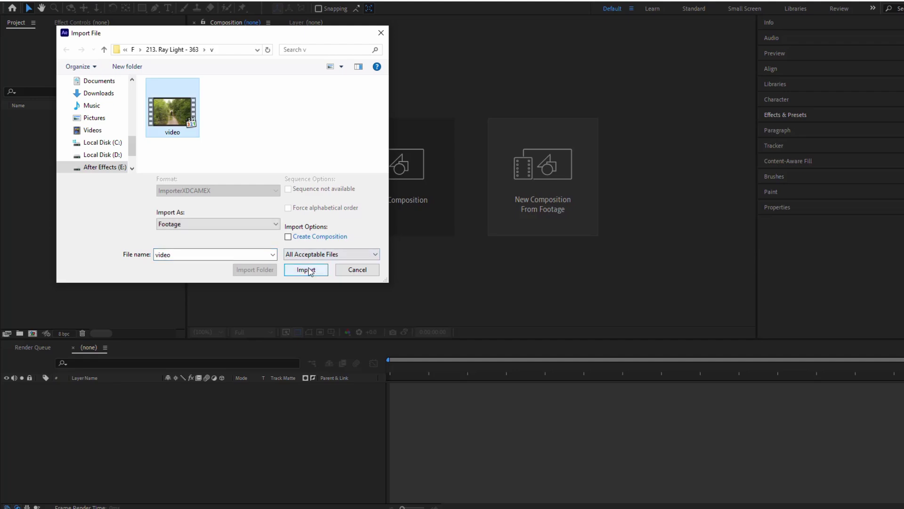
left_click(307, 269)
right_click(120, 422)
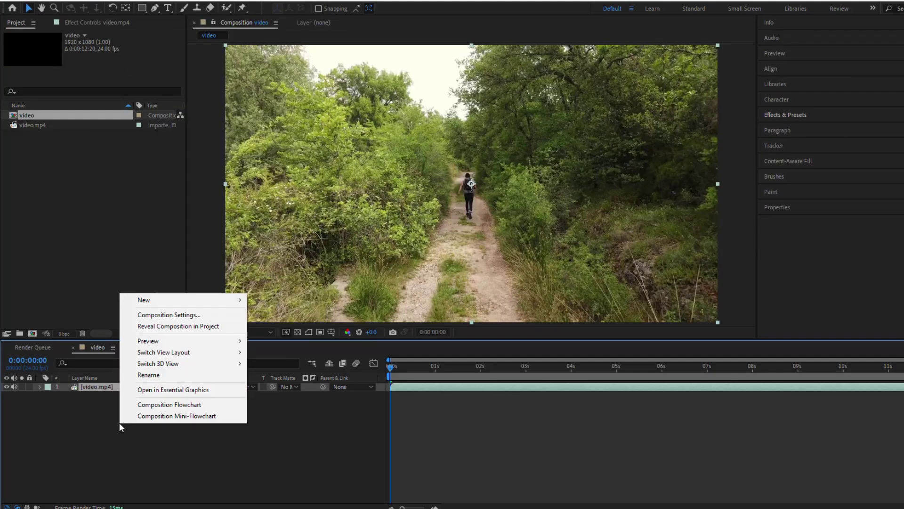
mouse_move(146, 301)
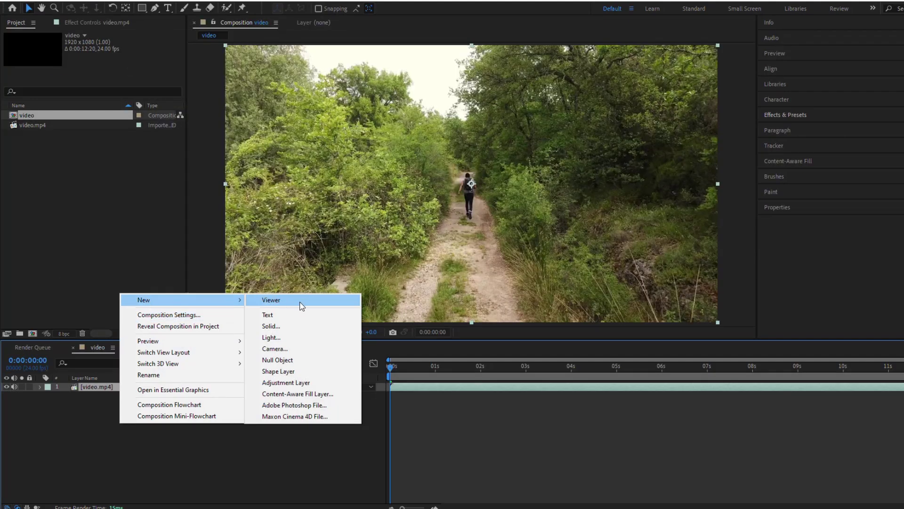
left_click(281, 382)
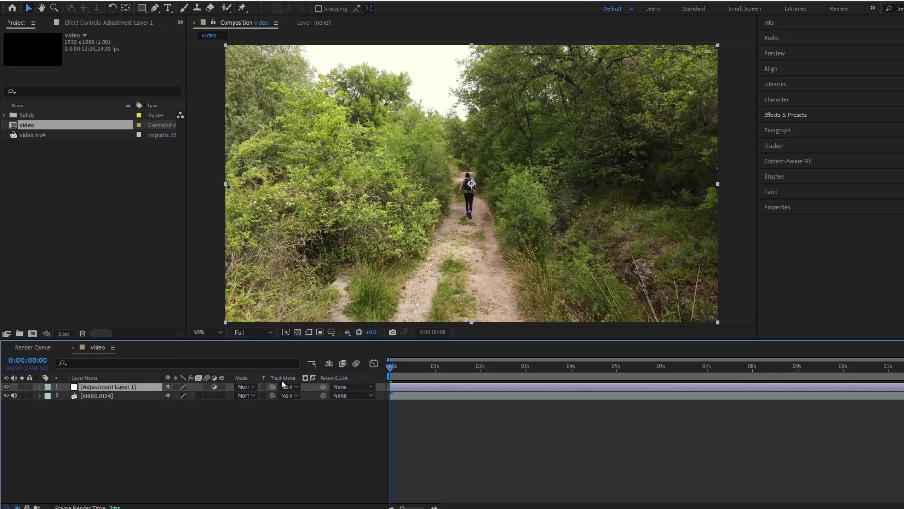
left_click(786, 115)
- Add two Curves effects: crush the first to near-black, brighten the sky with the second
left_click(788, 128)
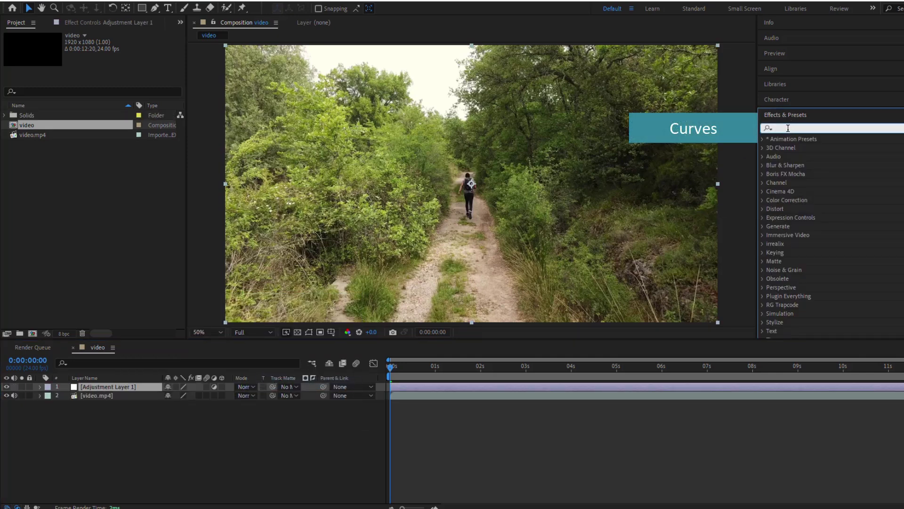
type("Curves")
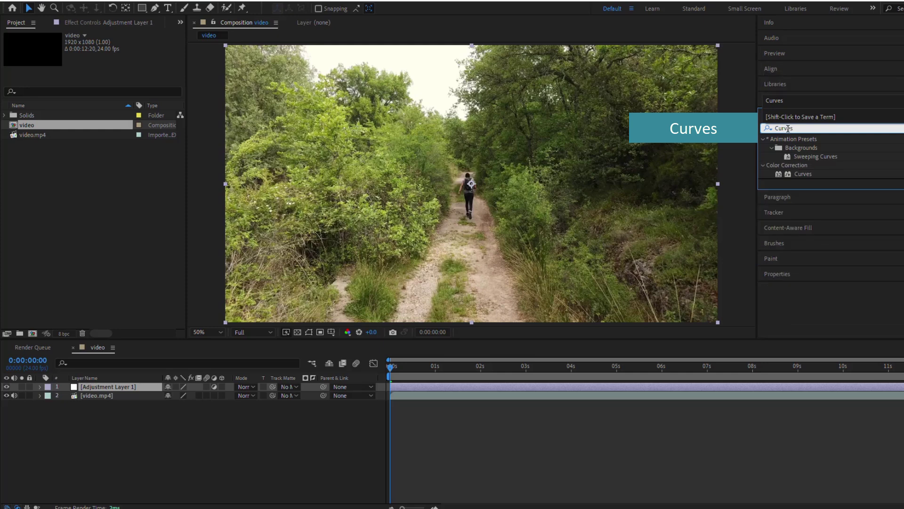
left_click_drag(807, 176, 124, 393)
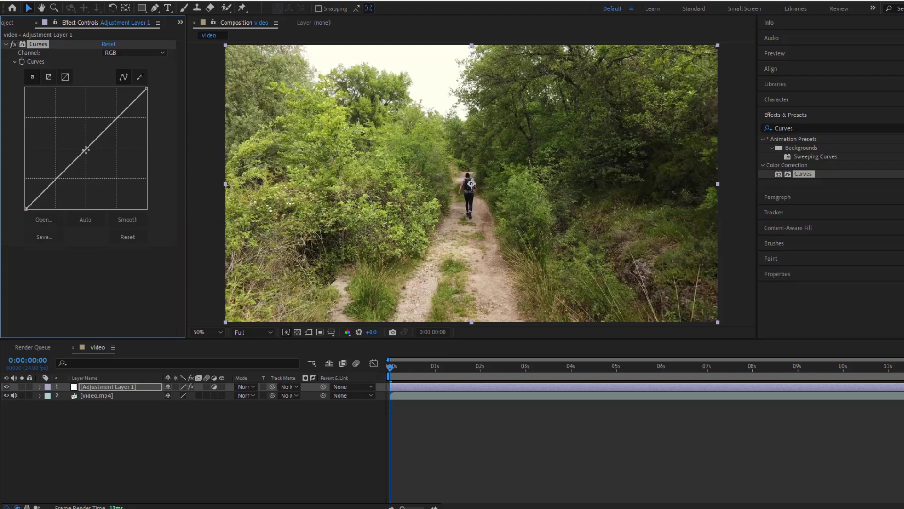
left_click_drag(85, 150, 138, 204)
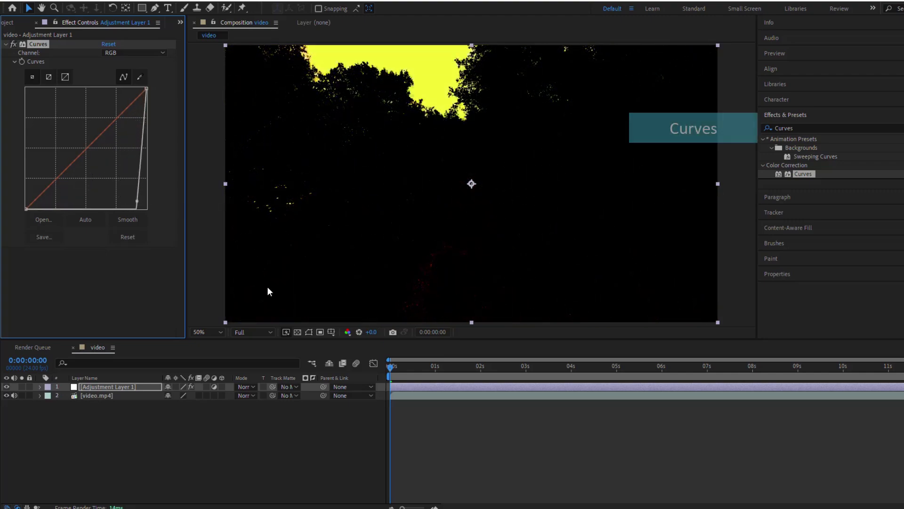
left_click_drag(802, 174, 101, 287)
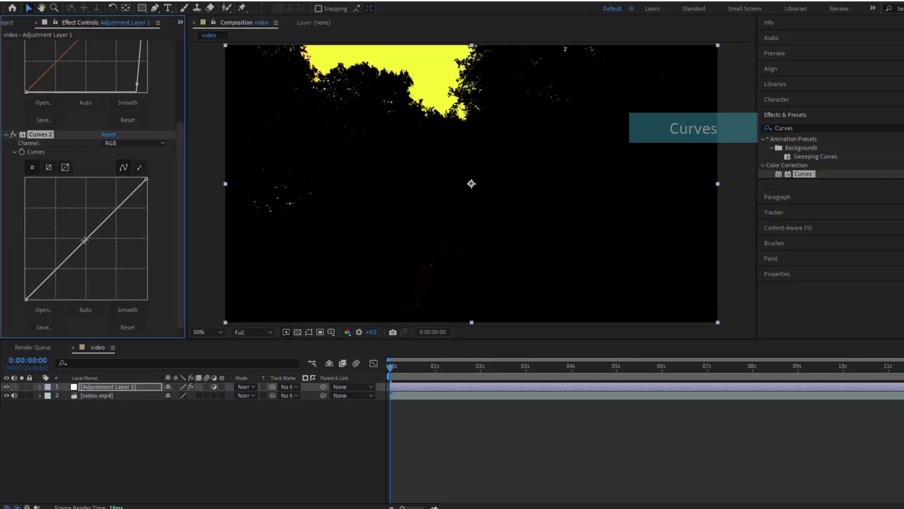
left_click_drag(82, 249, 41, 180)
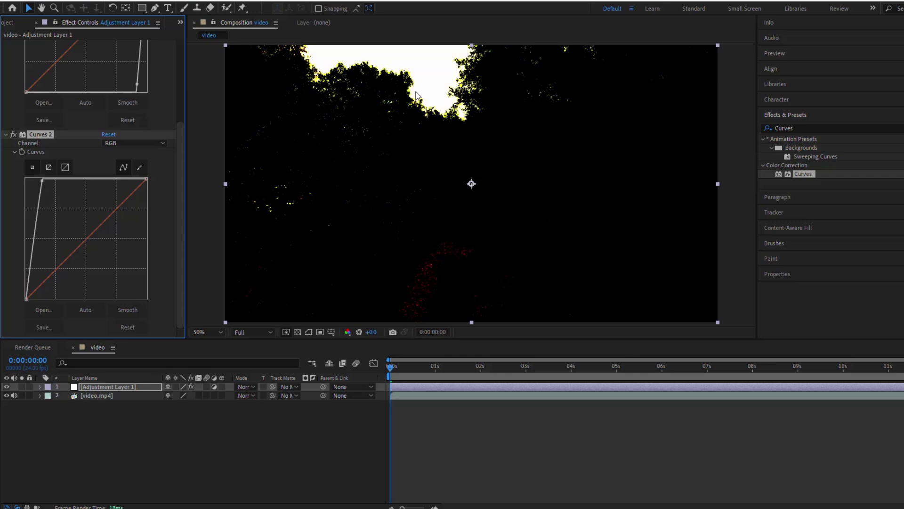
- Add Tint to the adjustment layer and collapse both Curves effects
left_click(814, 128)
type("Tint")
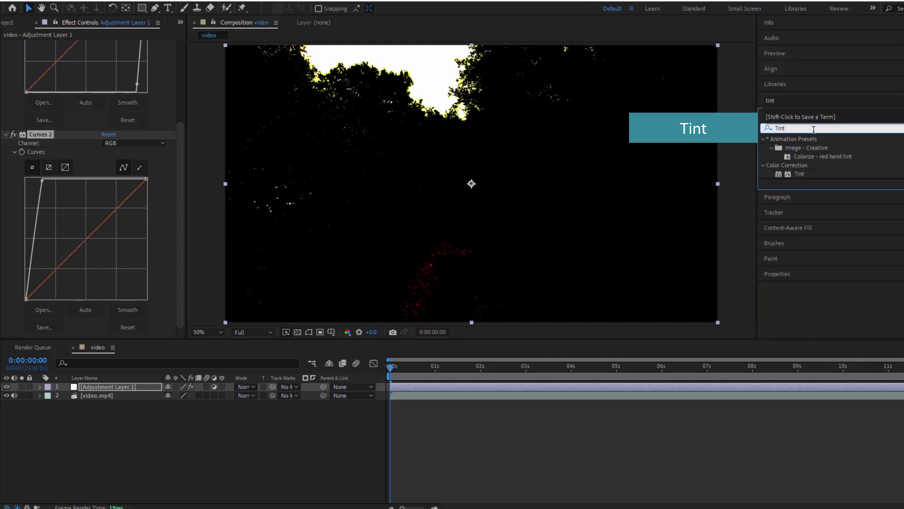
left_click_drag(794, 170, 94, 318)
scroll(77, 287, "up", 5)
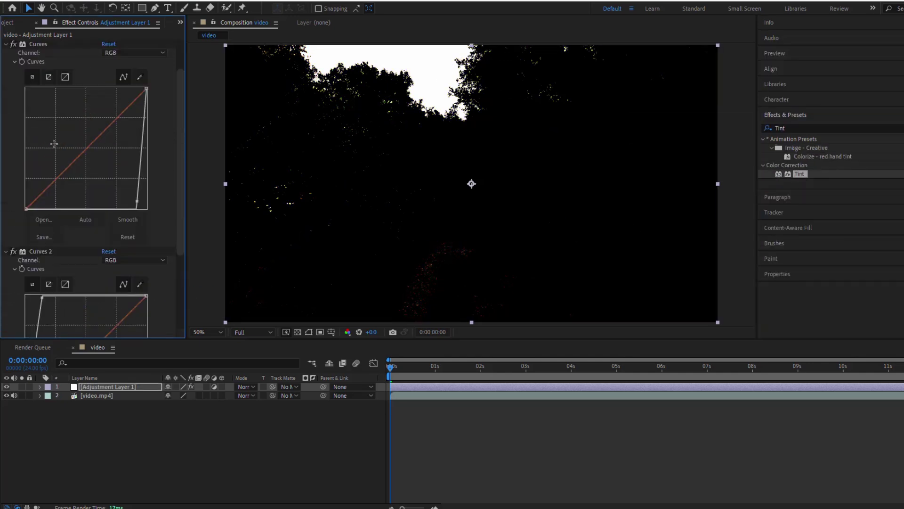
left_click(6, 45)
left_click(6, 53)
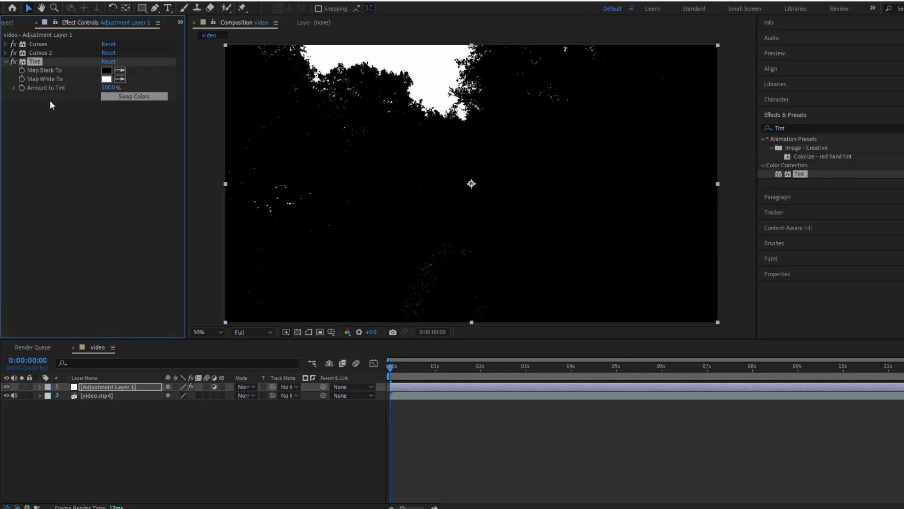
- Apply CC Radial Fast Blur below the Tint effect on the adjustment layer
left_click(794, 128)
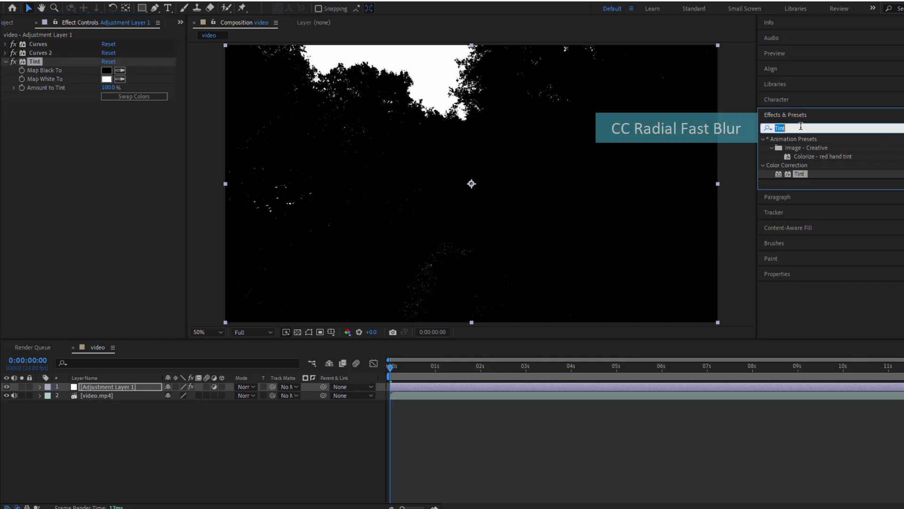
type("Fast")
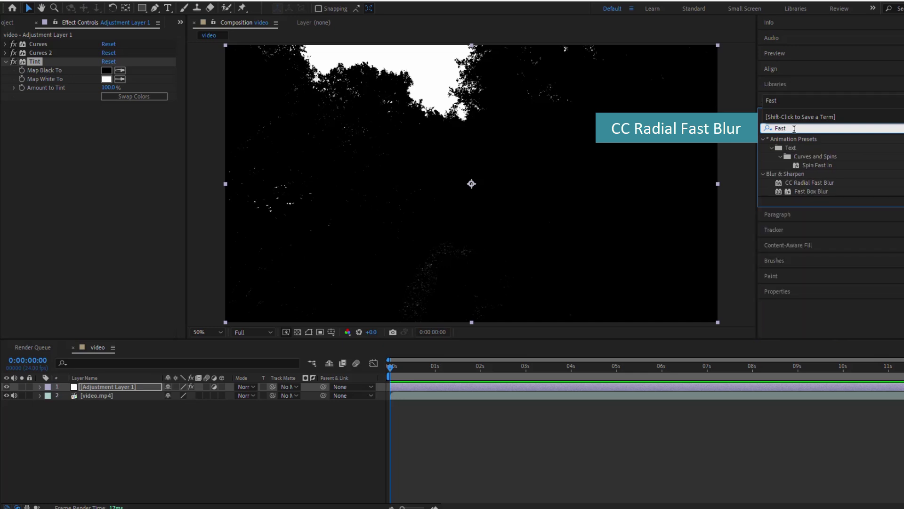
left_click(810, 183)
left_click_drag(822, 182, 104, 279)
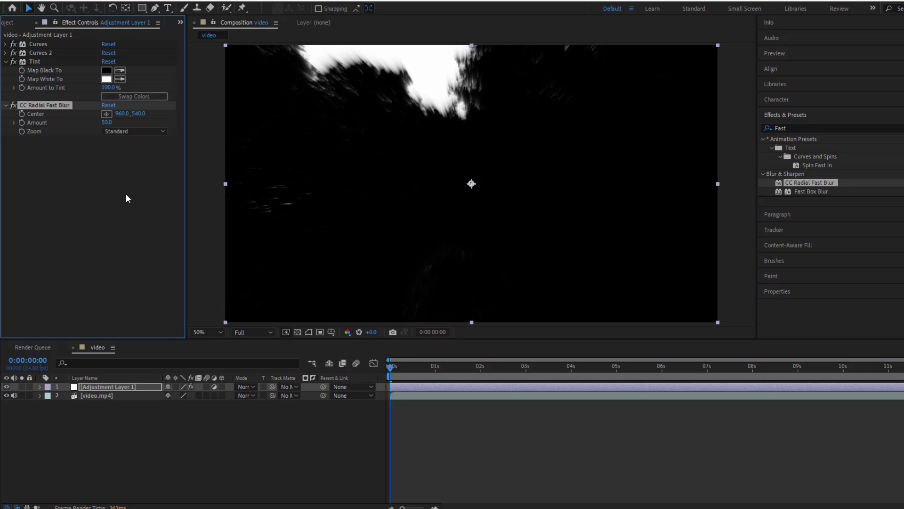
- Centre the blur on the sky at 870,156, set Amount to 100, and blend in Screen mode
left_click(107, 114)
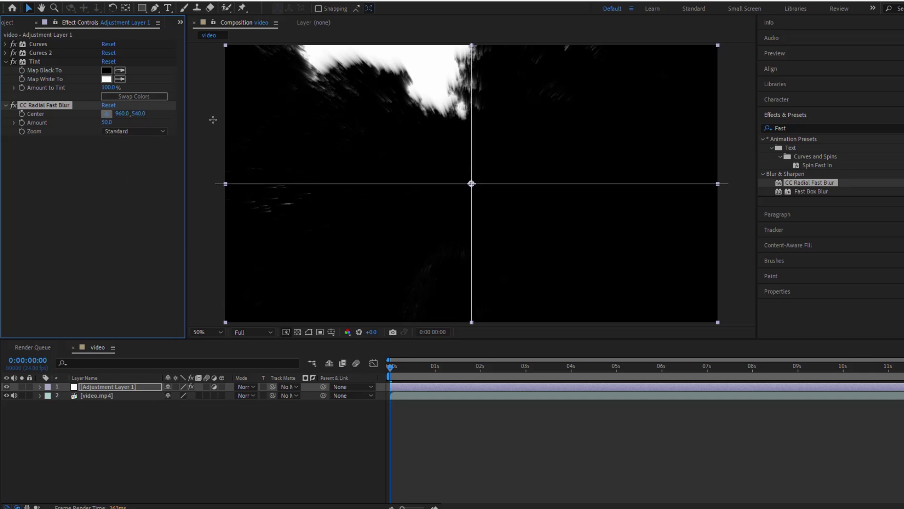
left_click(449, 86)
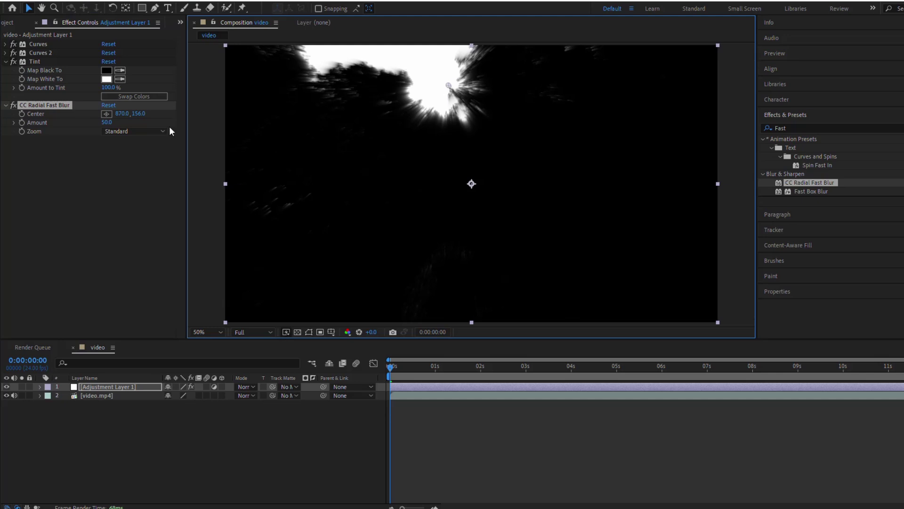
left_click_drag(107, 122, 174, 130)
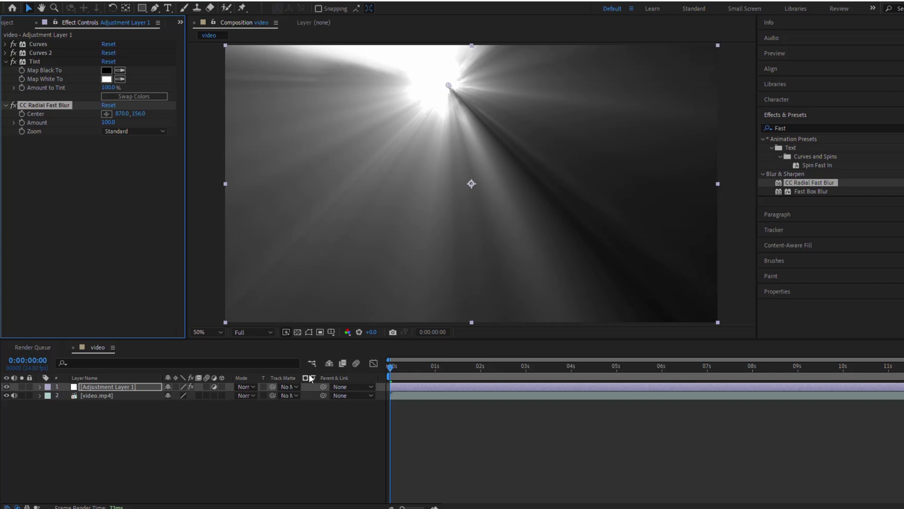
left_click(250, 386)
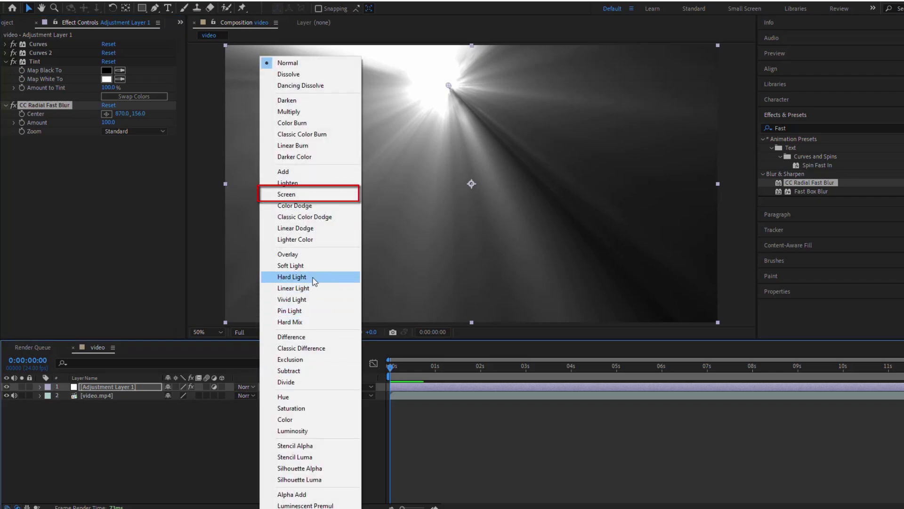
left_click(291, 197)
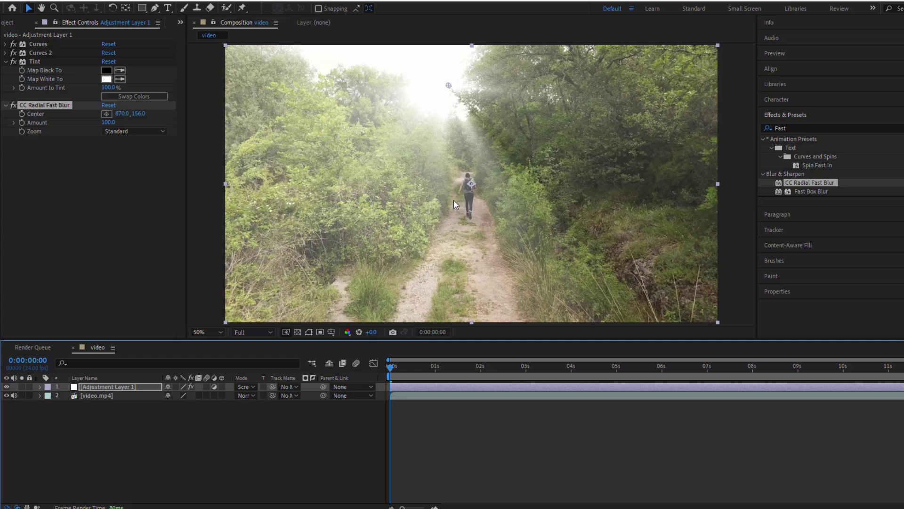
- Add Lumetri Color and set its Basic Correction Temperature to 80
left_click(796, 127)
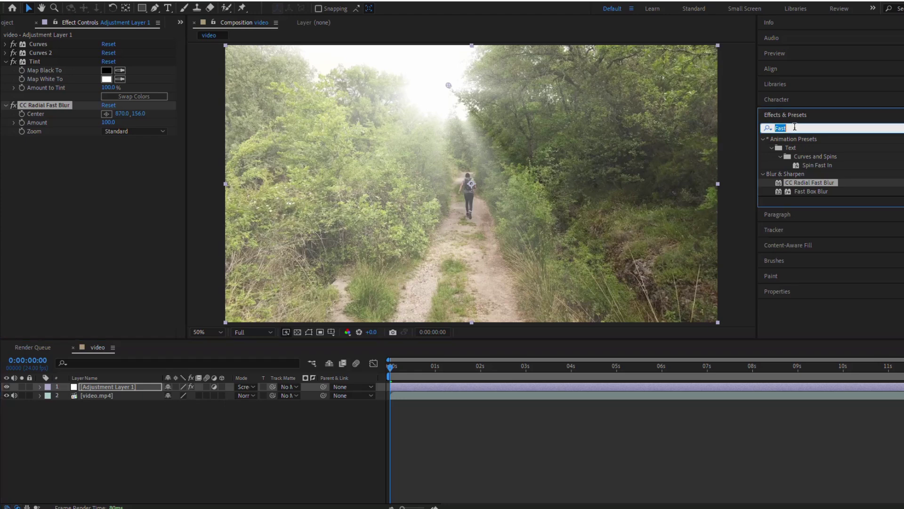
type("Lum")
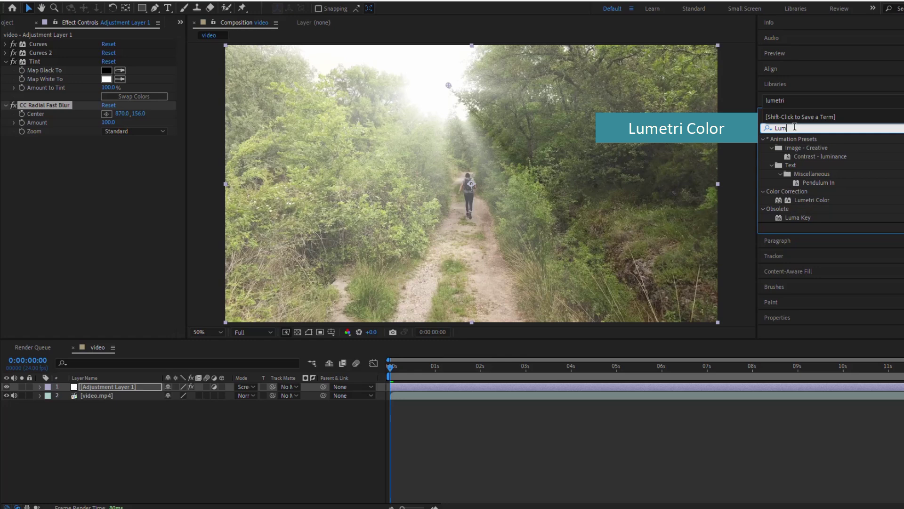
type("et")
left_click_drag(810, 147, 116, 212)
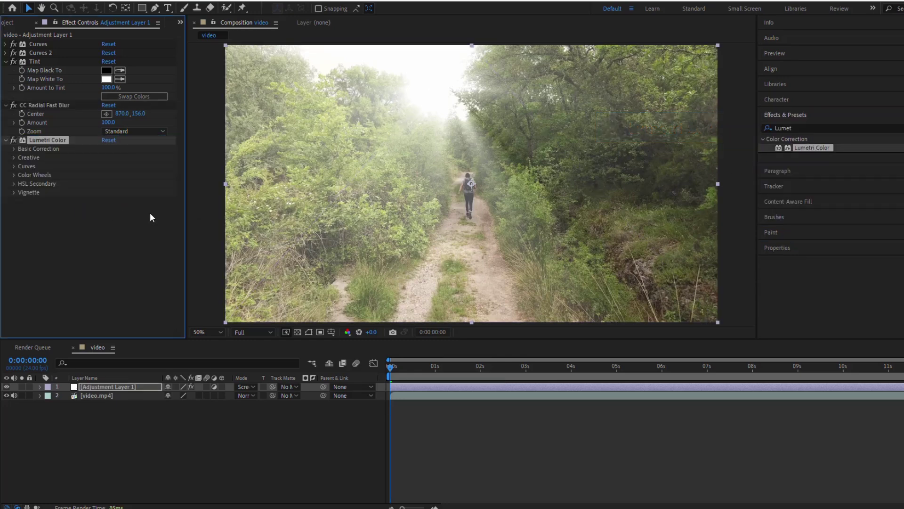
left_click(13, 149)
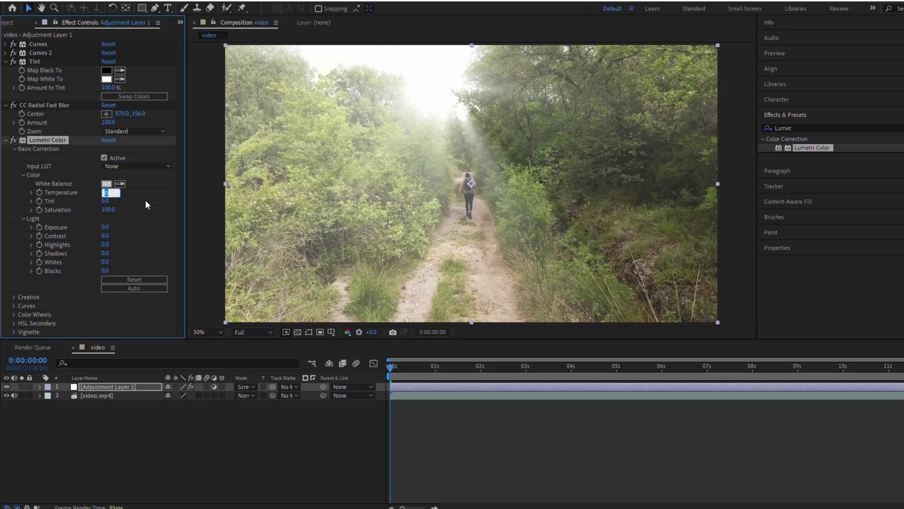
type("80")
key("Return")
- Collapse the CC Radial Fast Blur, Tint and Lumetri Color effect settings
left_click(5, 105)
left_click(6, 62)
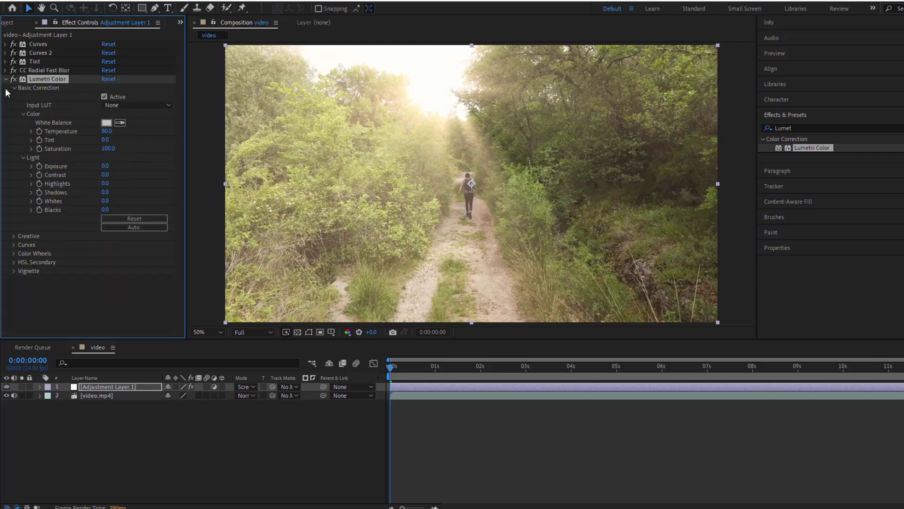
left_click(6, 79)
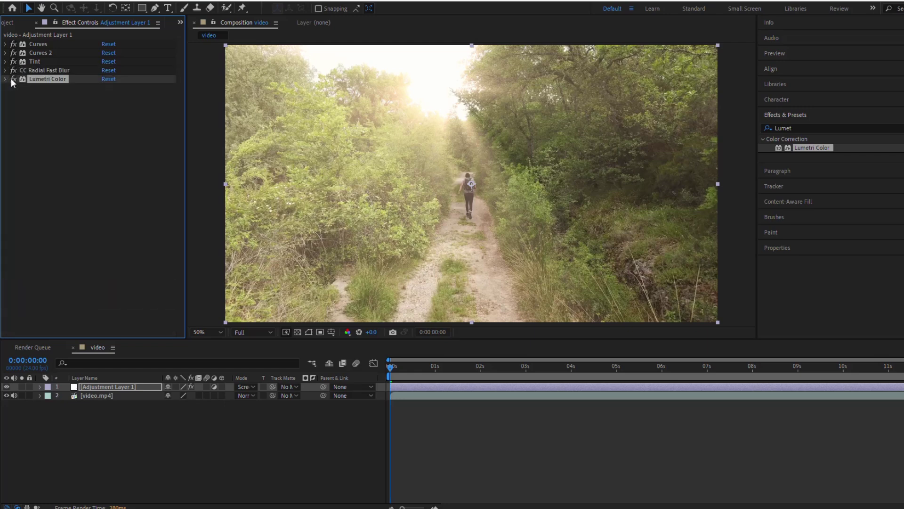
- Apply Lens Flare and move its centre onto the sun-ray origin at 870,156
double_click(803, 127)
type("Lens")
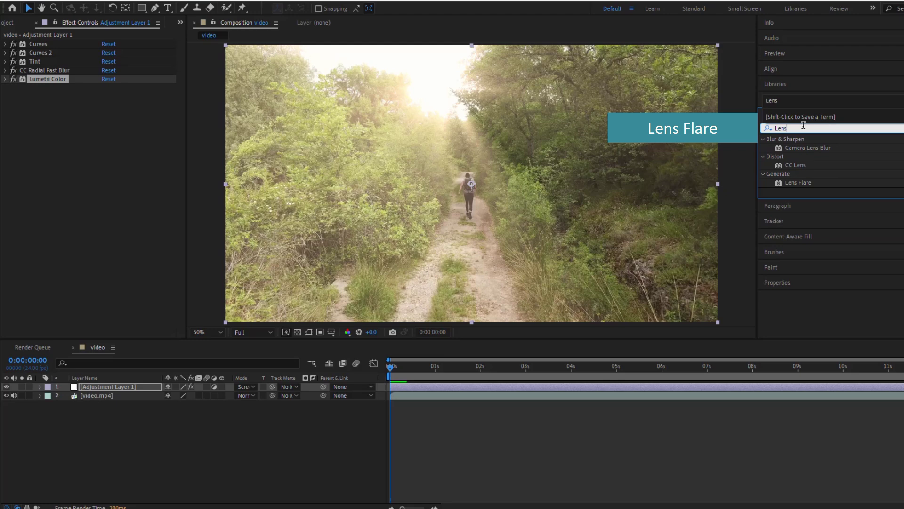
left_click(797, 182)
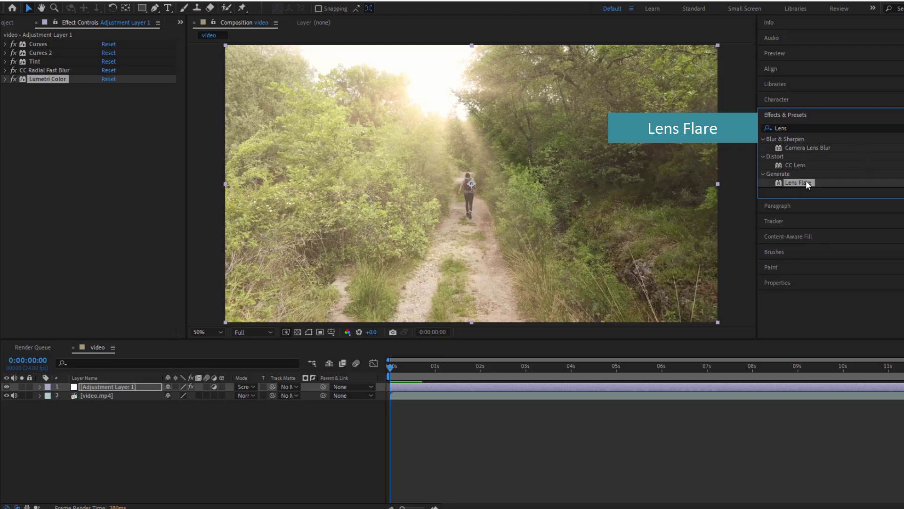
left_click_drag(806, 180, 50, 150)
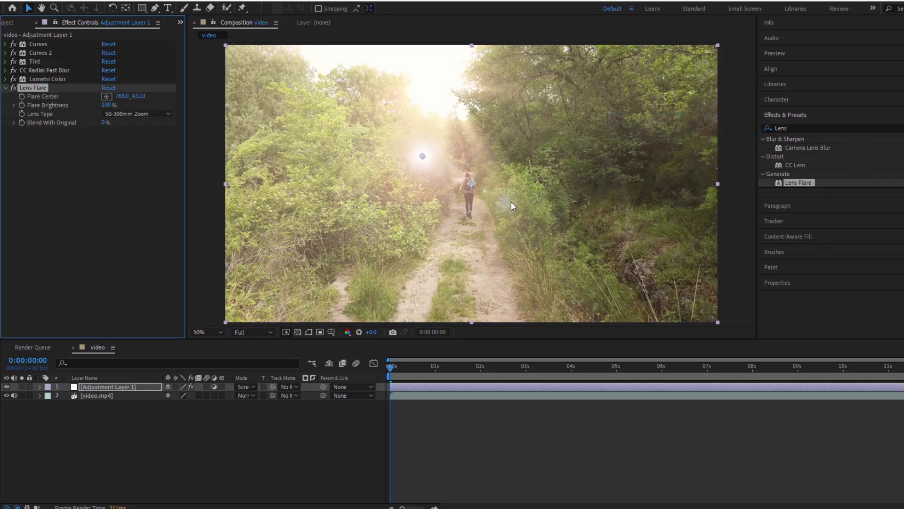
left_click_drag(423, 158, 449, 91)
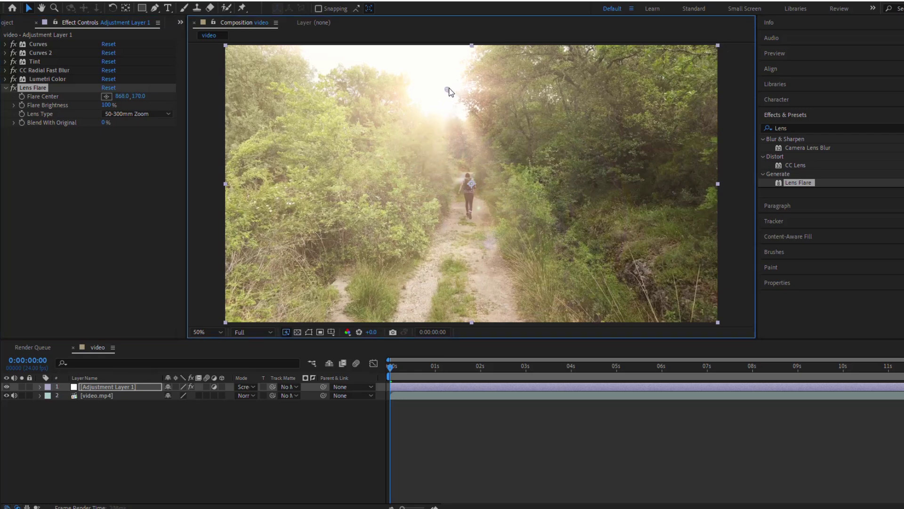
left_click(49, 69)
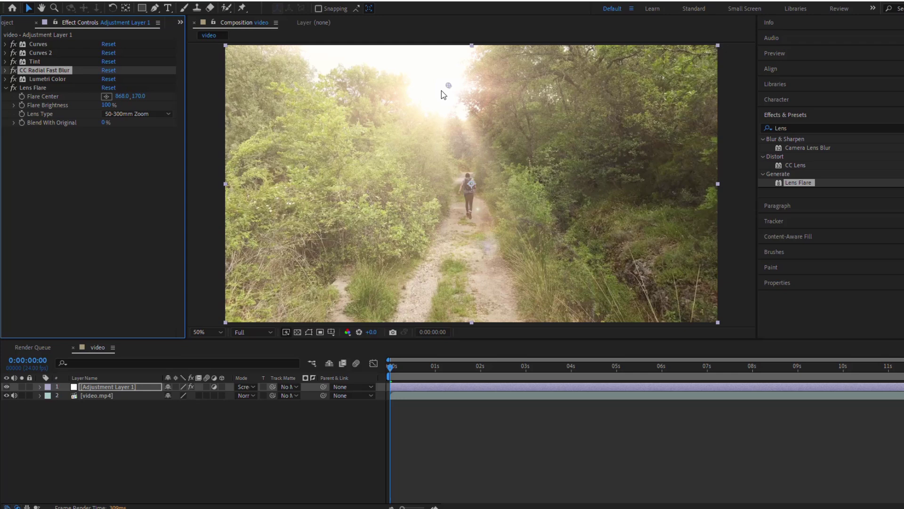
left_click(46, 87)
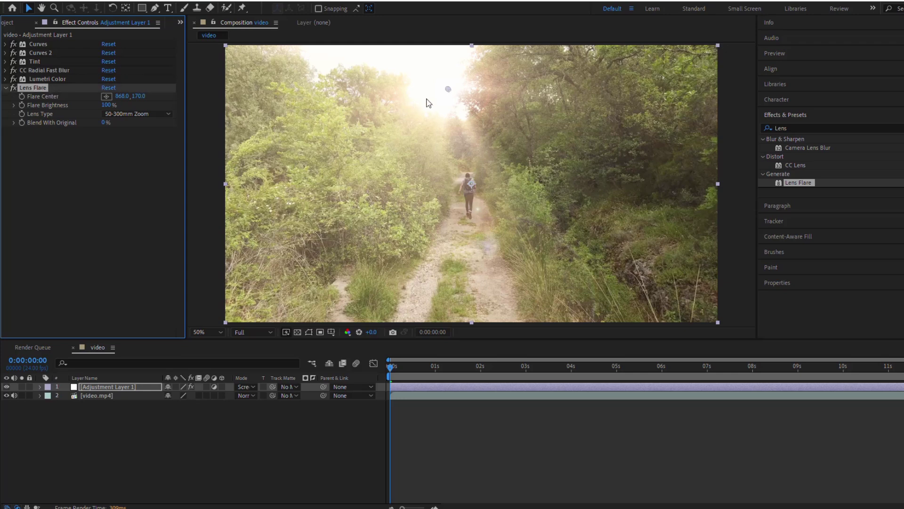
left_click_drag(446, 90, 447, 87)
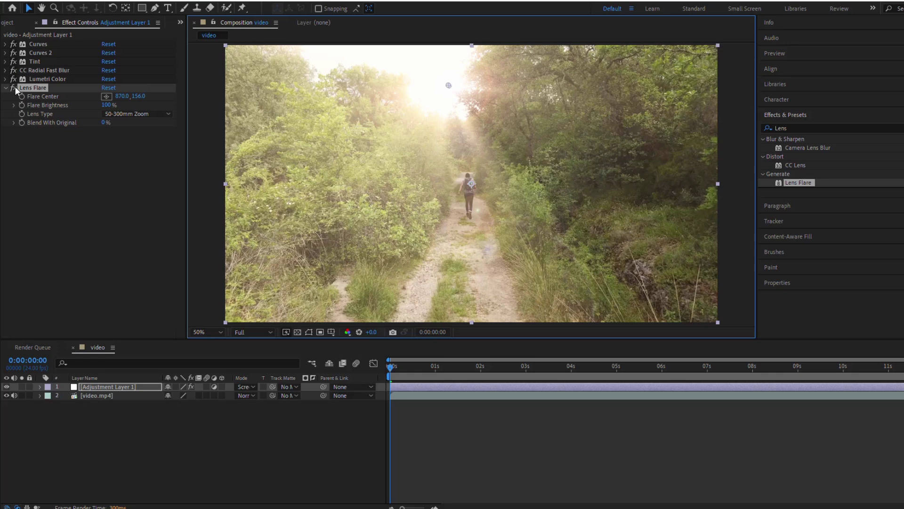
- Set the Lens Type to 35mm Prime after briefly trying 105mm Prime
left_click(123, 114)
left_click(135, 133)
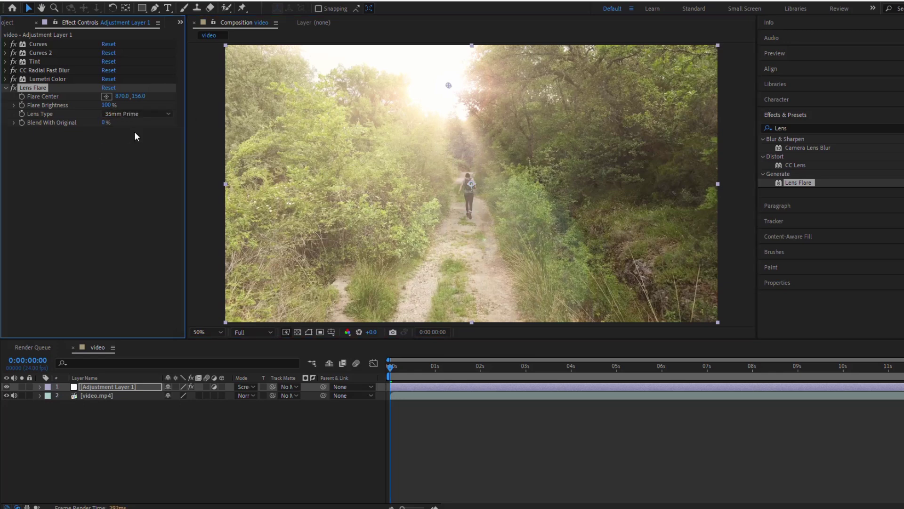
left_click(133, 115)
left_click(126, 145)
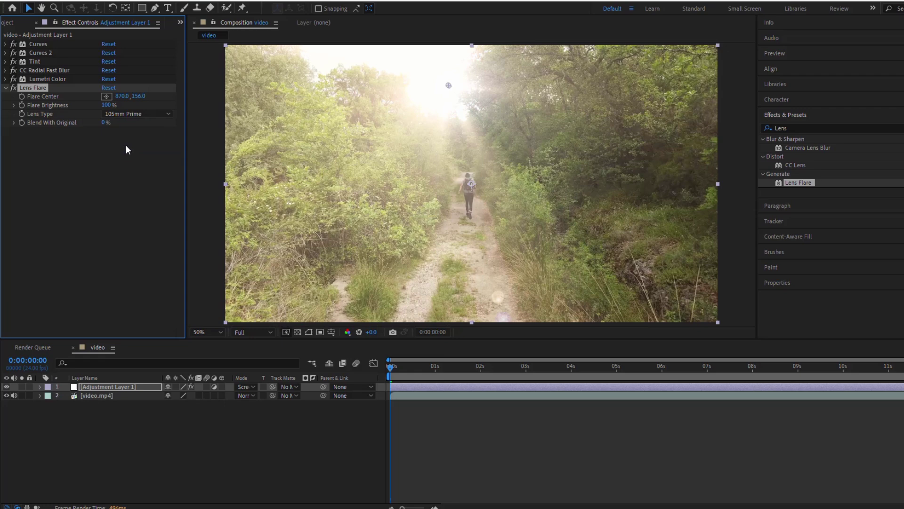
left_click(133, 113)
left_click(135, 136)
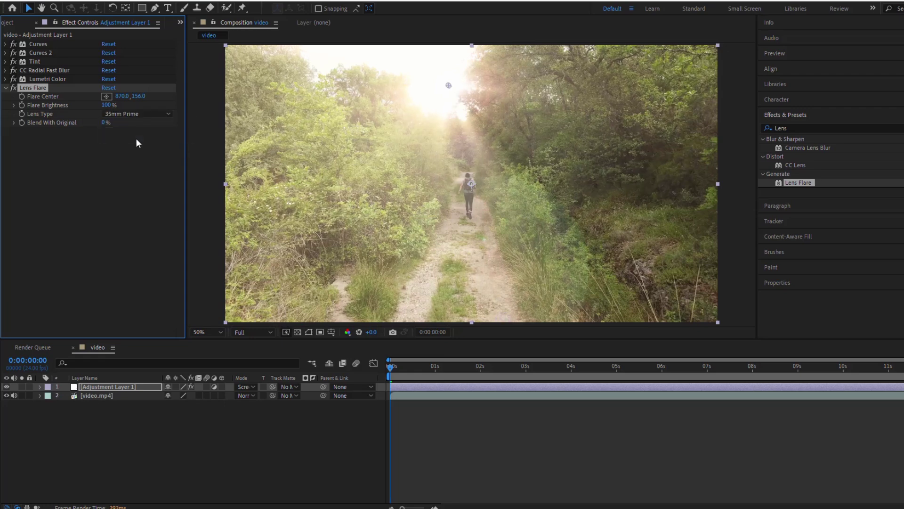
- Hide the flare and keyframe Flare Brightness at 70% at the start and 50% at 1:09
left_click(13, 89)
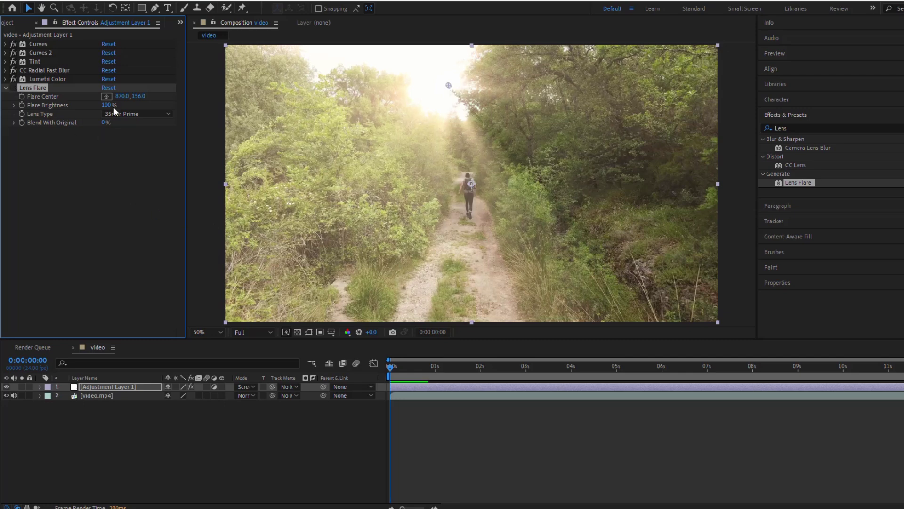
type("70")
key("Return")
left_click_drag(390, 366, 881, 381)
left_click(106, 105)
type("50")
key("Return")
- Keyframe Flare Brightness at 80% (2:01), 40% (2:09) and 0% (2:18)
left_click(106, 105)
type("80")
key("Return")
key("u")
left_click(106, 105)
type("40")
key("Return")
left_click(106, 105)
type("0")
key("Return")
- Set the flare's Blend With Original to 10%
left_click(106, 122)
type("10")
key("Return")
- Keyframe Flare Brightness at 70% at 4:17 and 0% at 5:05
left_click(585, 366)
left_click(14, 404)
left_click(171, 404)
type("70")
key("Return")
left_click(170, 404)
type("0")
key("Return")
- Keyframe Flare Brightness at 50% at 5:12 and 80% near 5:22
left_click(171, 404)
type("50")
key("Return")
left_click(171, 404)
type("80")
key("Return")
- Keyframe 70% at 8:08, paste a keyframe near 9:18, and preview the clip
left_click(170, 404)
type("70")
key("Return")
key("Return")
key("ctrl+c")
key("ctrl+v")
key("space")
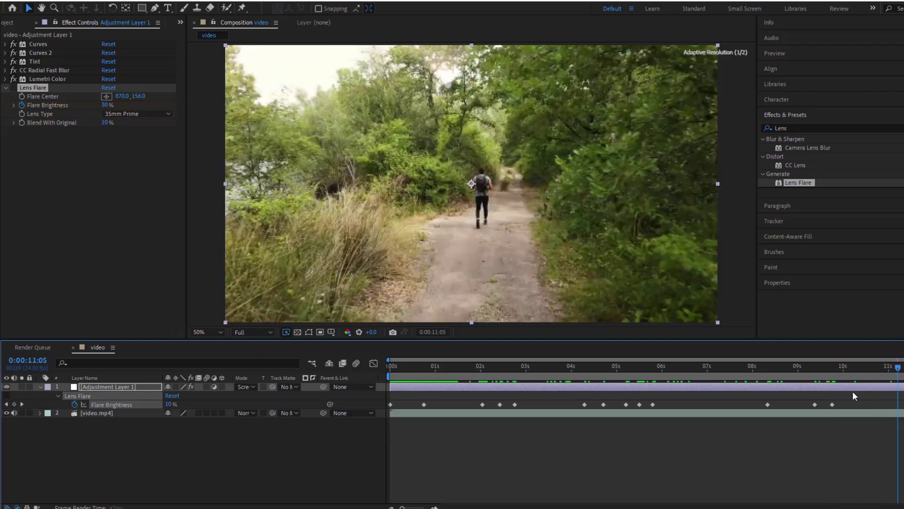
key("Home")
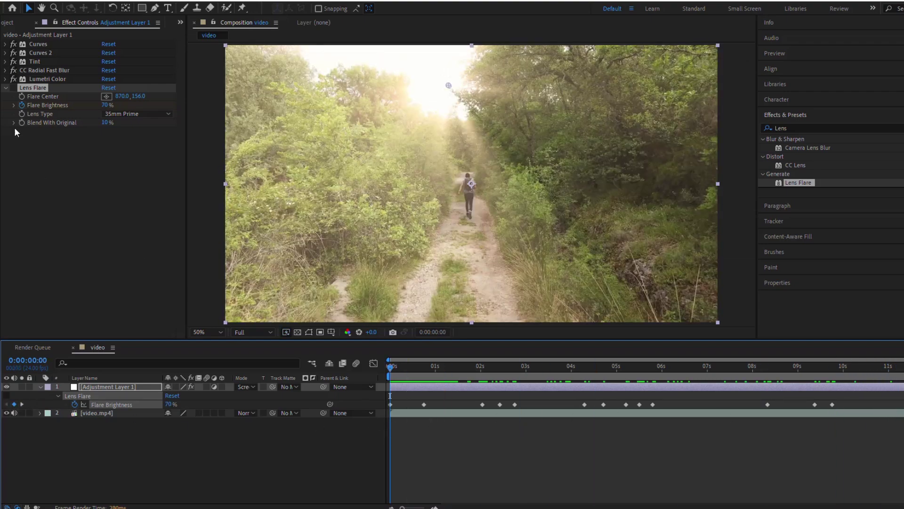
- Re-enable the lens flare, switch its Lens Type to 50-300mm Zoom, and scrub to preview
left_click(13, 88)
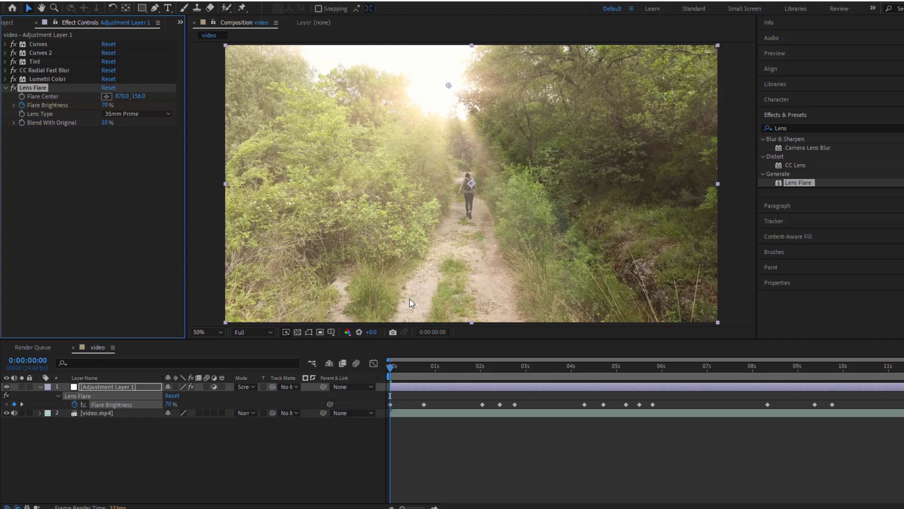
left_click(137, 114)
left_click(134, 123)
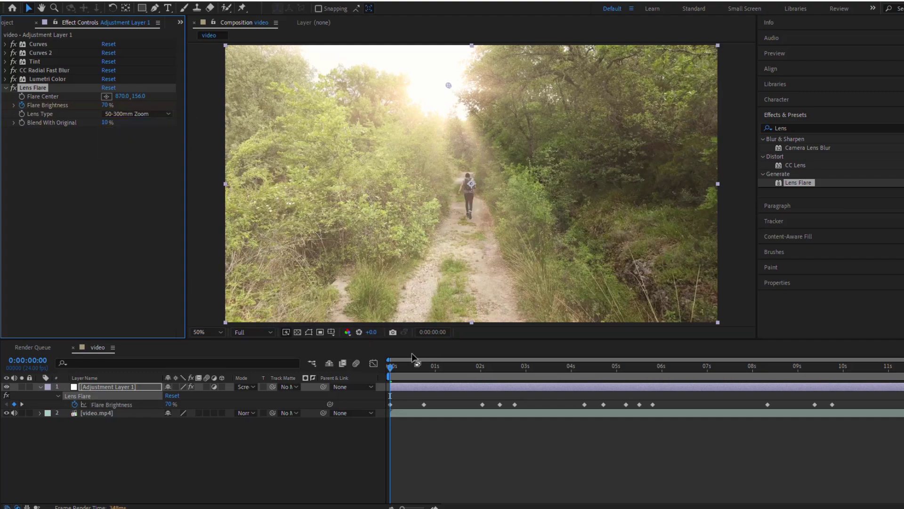
left_click_drag(390, 371, 453, 385)
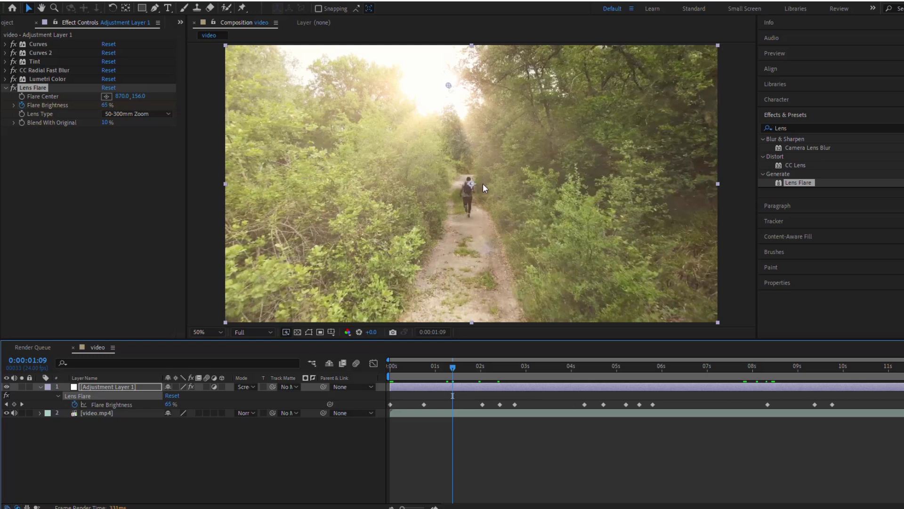
- Collapse Lens Flare, expand CC Radial Fast Blur, and set its Amount to 97
left_click(6, 88)
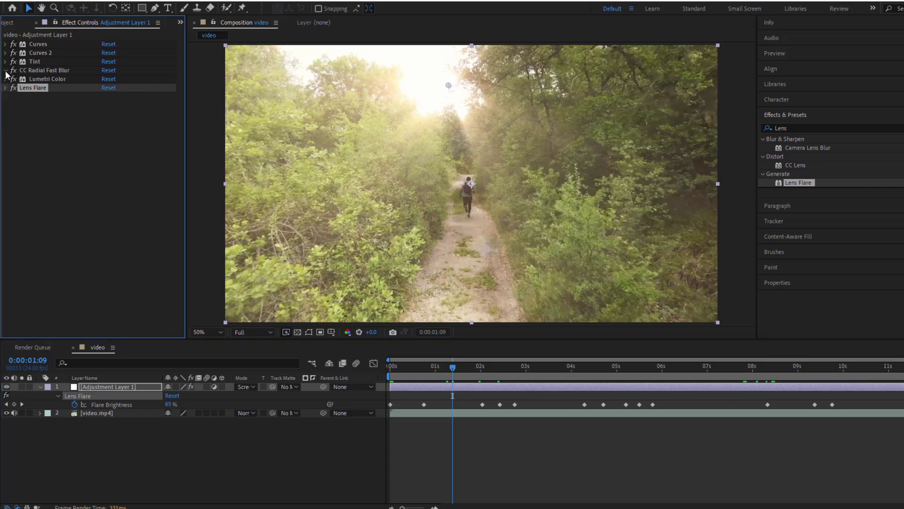
left_click(6, 71)
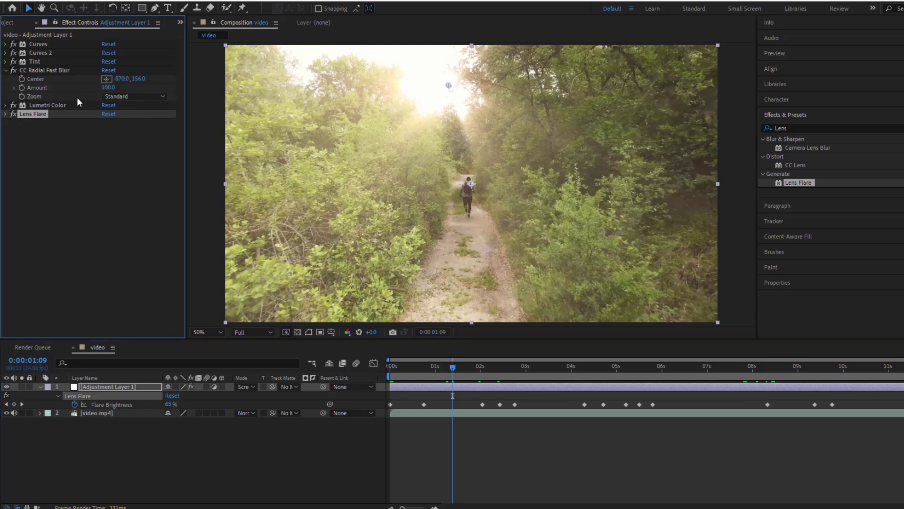
left_click(108, 87)
type("97")
key("Return")
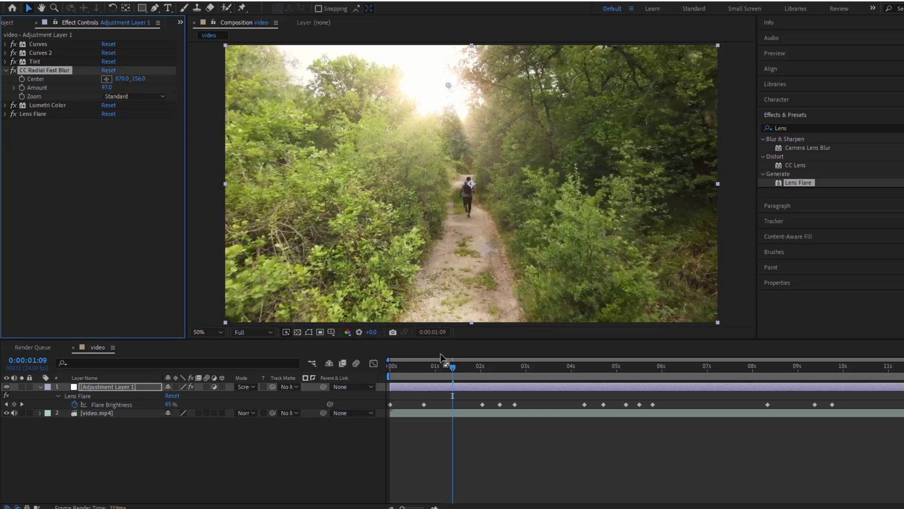